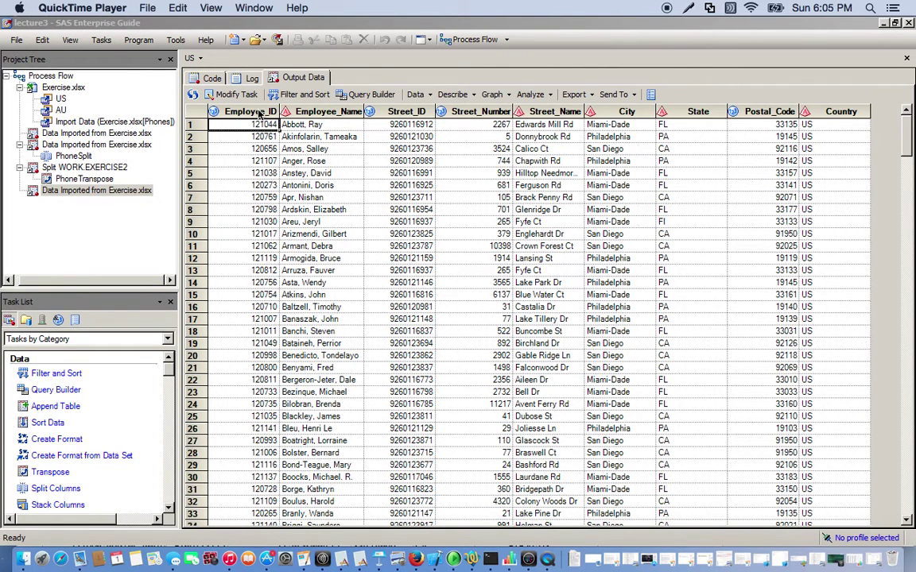
Open the imported US employee table and examine its Country column throughout the rows.
click(60, 101)
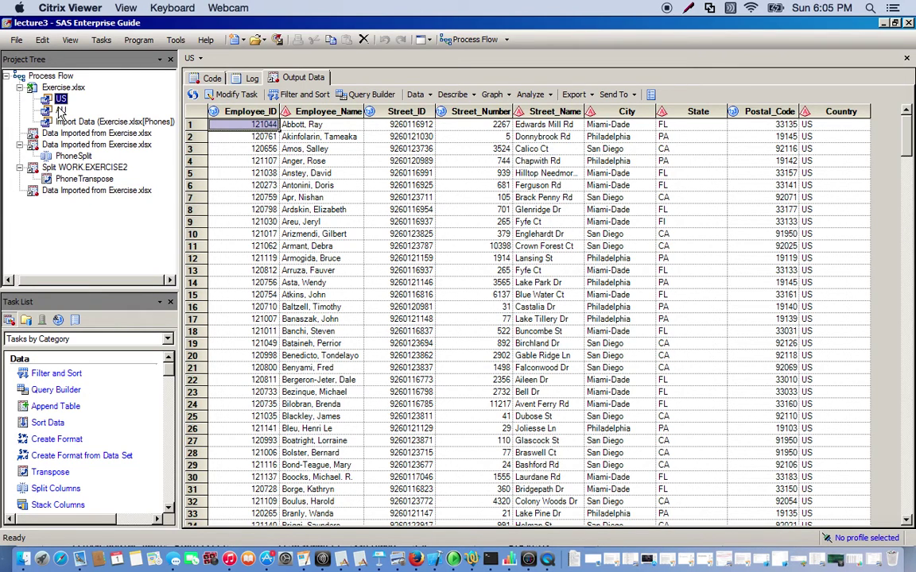
click(61, 100)
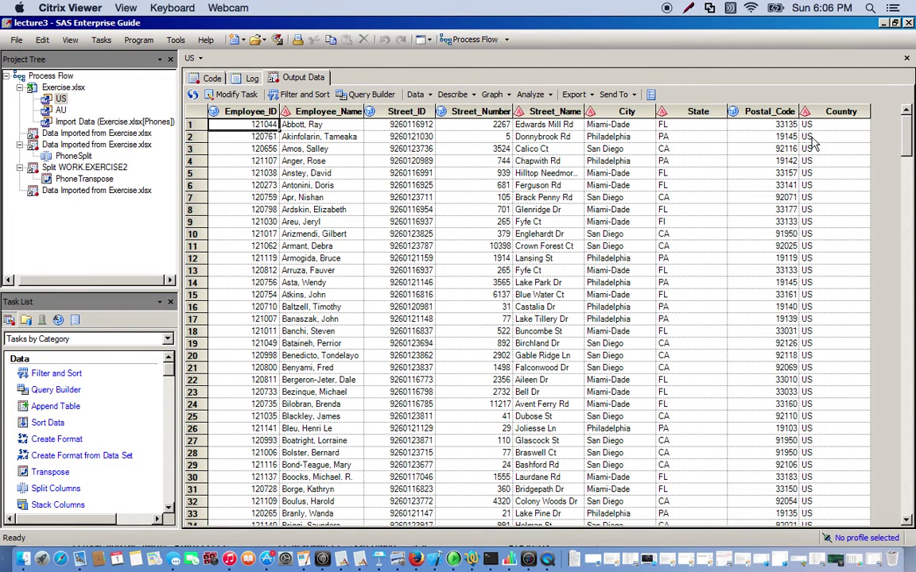
click(827, 114)
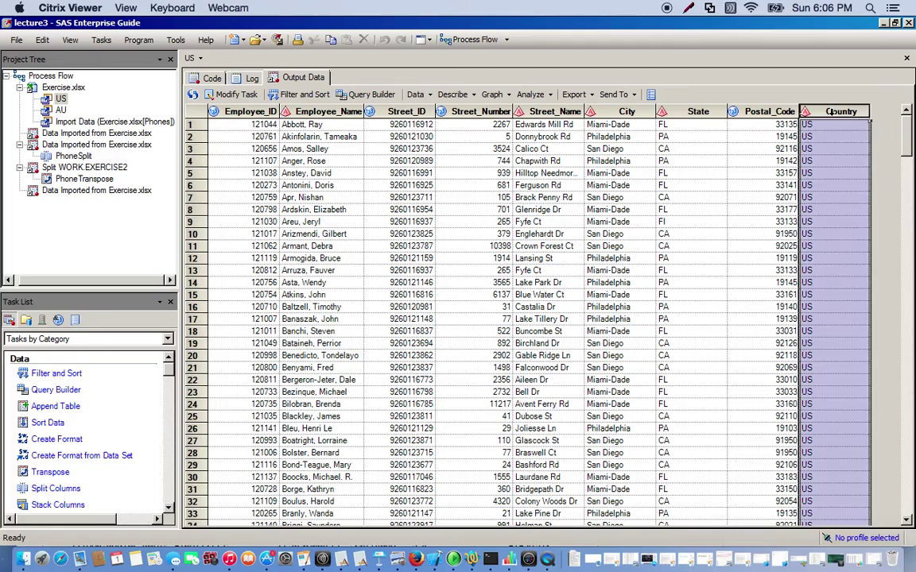
scroll(831, 176, down, 20)
scroll(831, 176, down, 20)
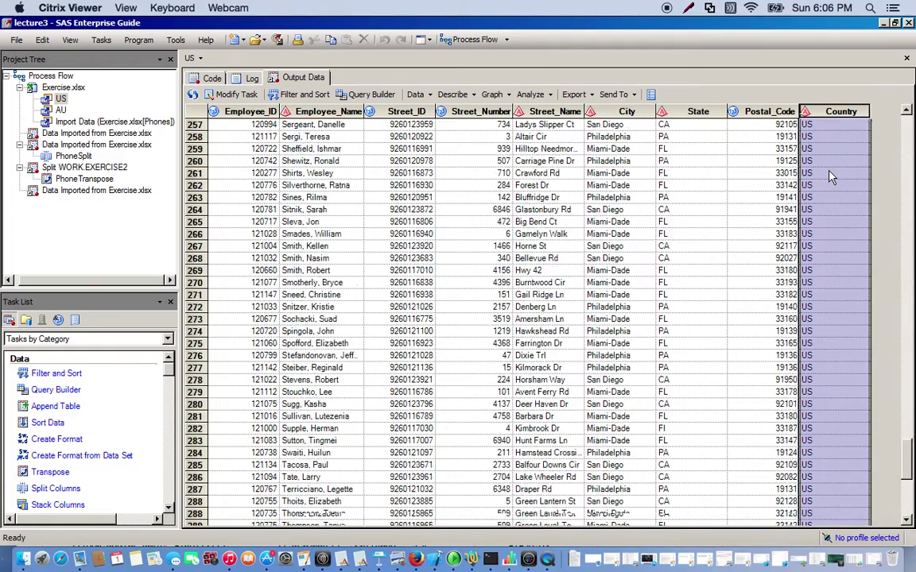
scroll(709, 302, up, 20)
Open the imported AU employee table and examine its Country column down to the last row.
double_click(61, 110)
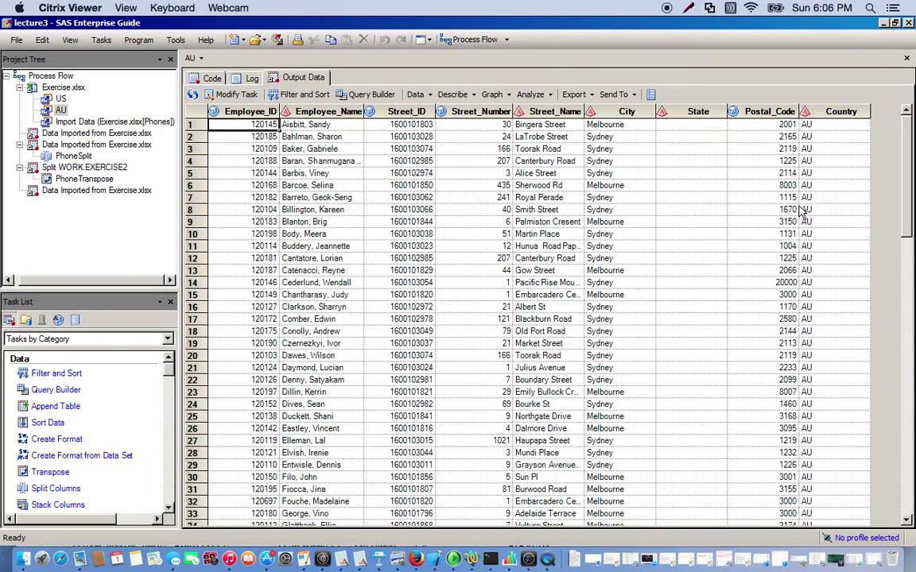
click(835, 109)
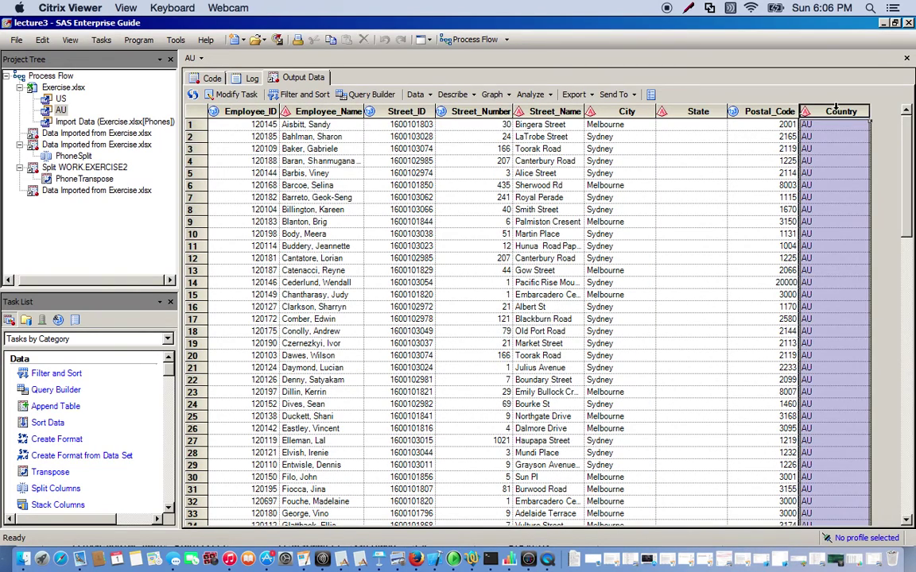
scroll(846, 140, down, 20)
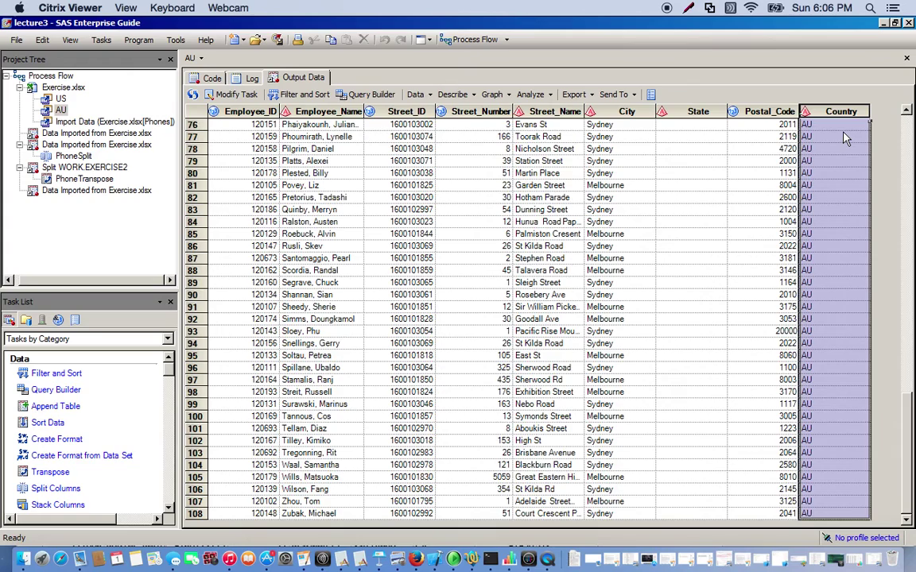
scroll(845, 137, up, 20)
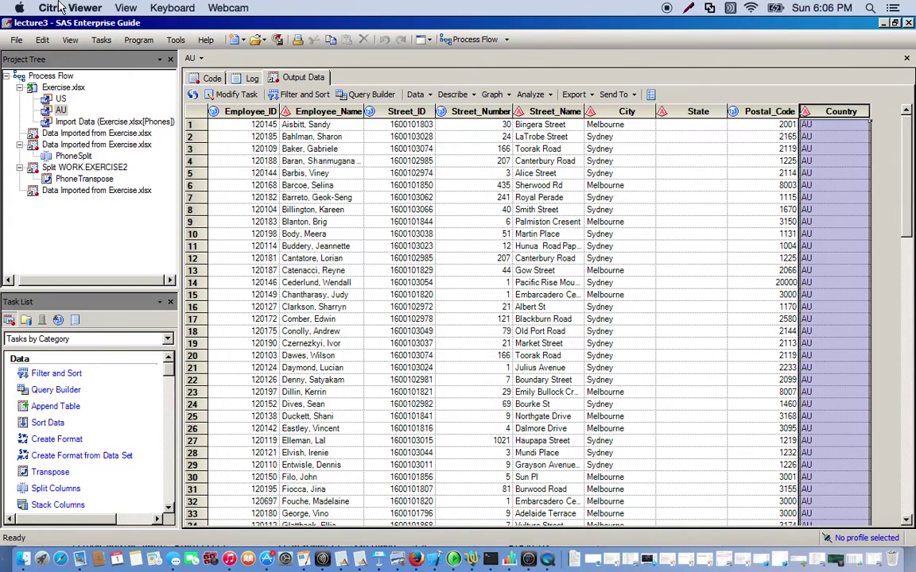
Start an Append Table task from the US table and add the AU table WORK.EXERCISE1 to the tables to append.
double_click(59, 98)
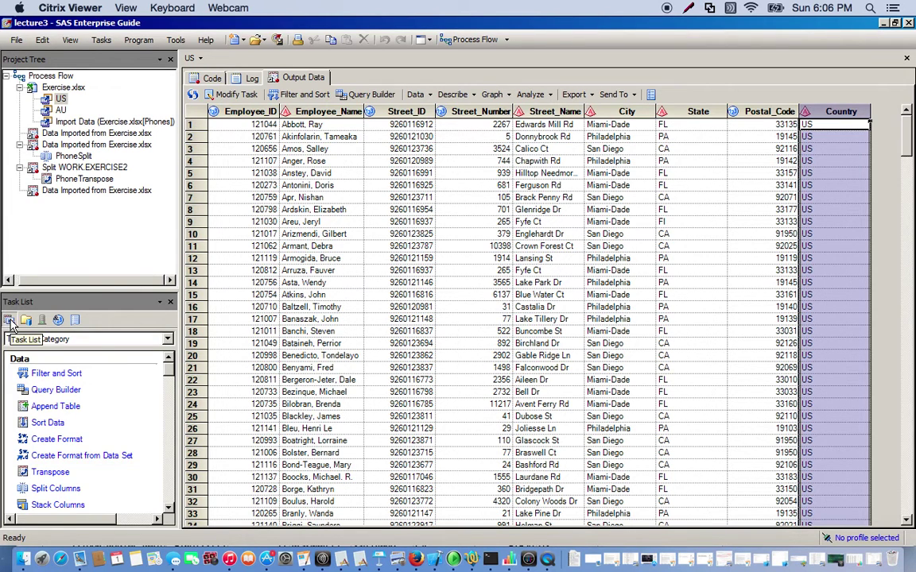
click(168, 372)
mouse_move(168, 373)
mouse_down()
mouse_move(163, 383)
mouse_move(166, 360)
mouse_up()
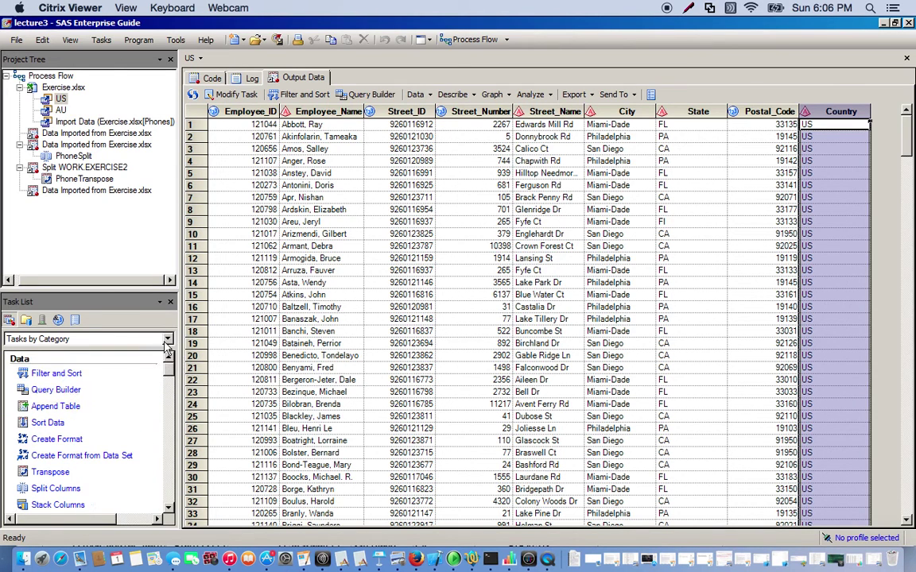
click(102, 40)
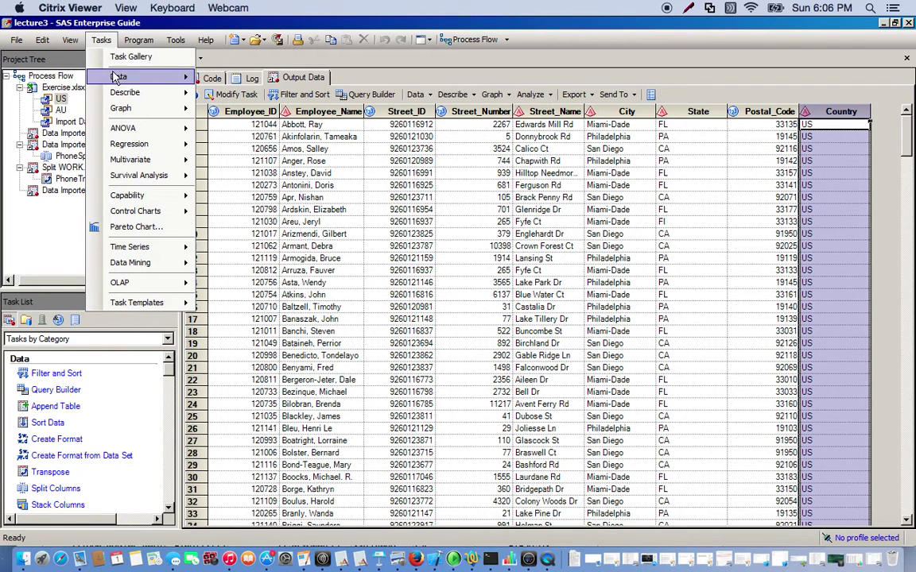
mouse_move(160, 83)
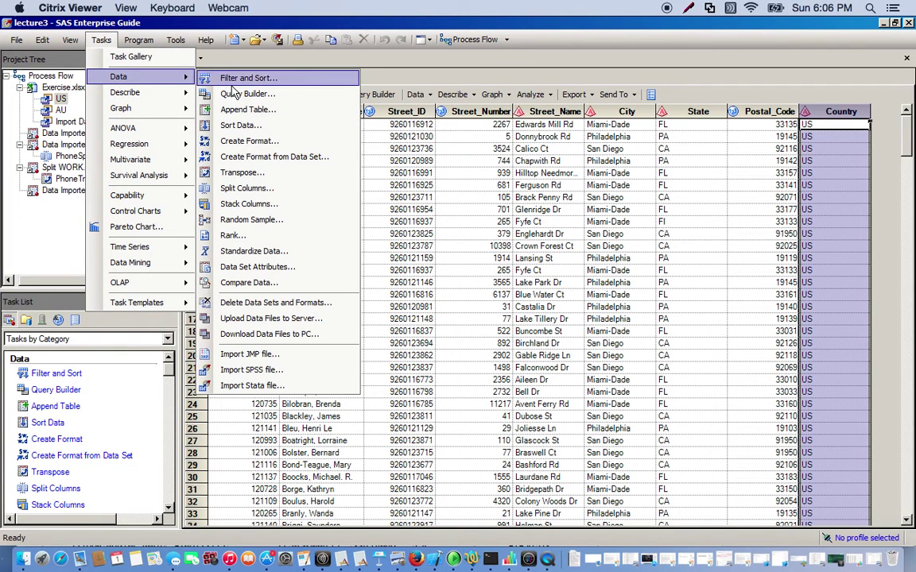
click(272, 116)
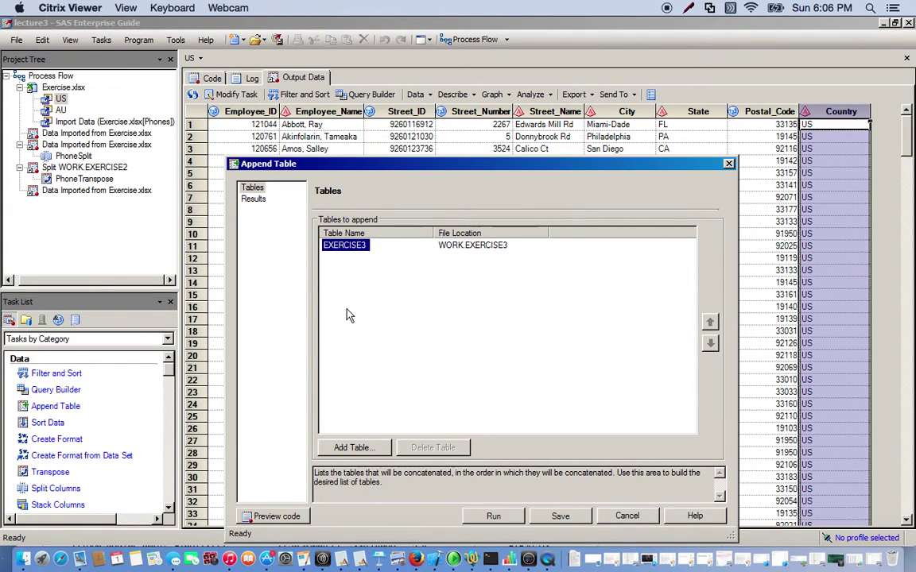
click(357, 448)
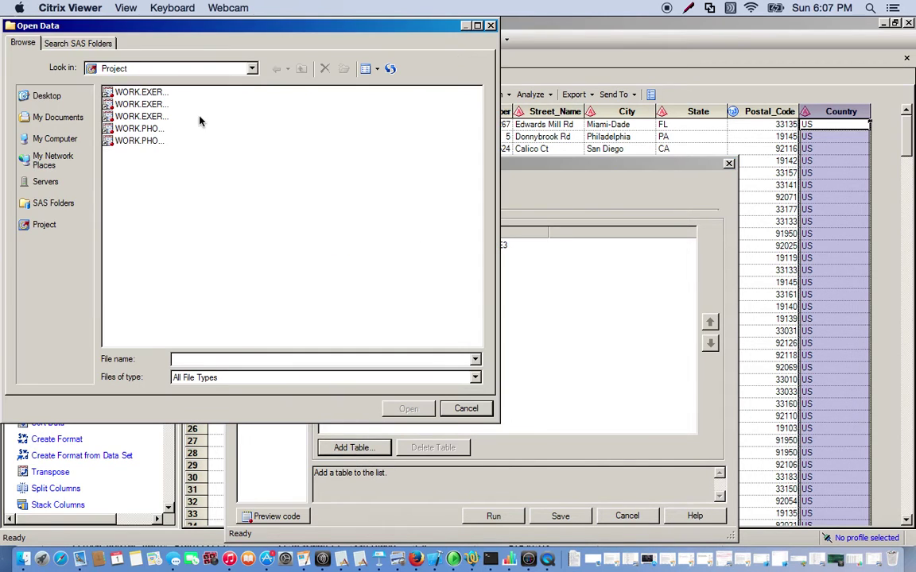
click(157, 95)
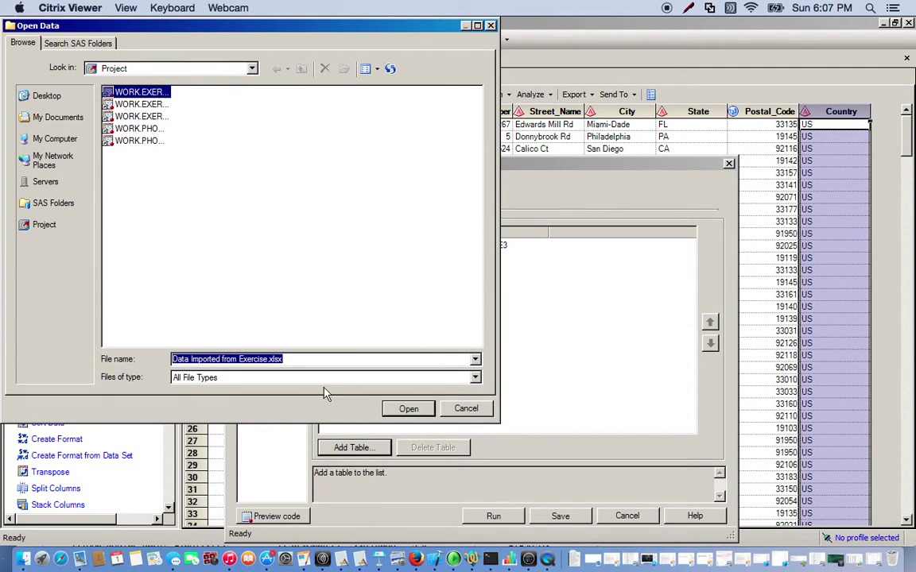
click(413, 412)
click(410, 410)
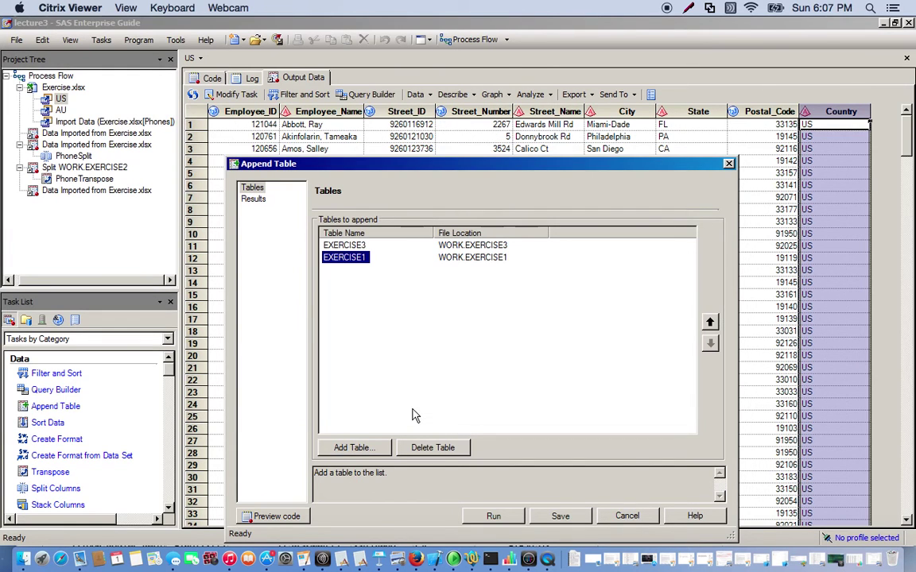
Set the output data location of the append task to WORK.Appended_Data and run it.
click(255, 200)
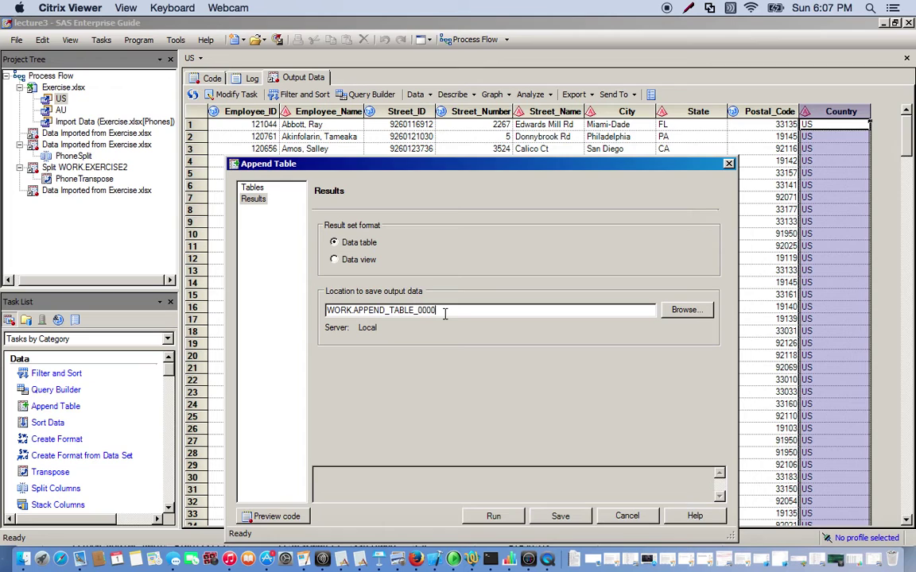
key(BackSpace)
key(BackSpace)
key(BackSpace)
key(BackSpace)
key(BackSpace)
key(BackSpace)
key(BackSpace)
key(BackSpace)
key(BackSpace)
key(BackSpace)
key(BackSpace)
key(BackSpace)
key(BackSpace)
key(BackSpace)
key(BackSpace)
key(BackSpace)
key(BackSpace)
text(Appended_Data)
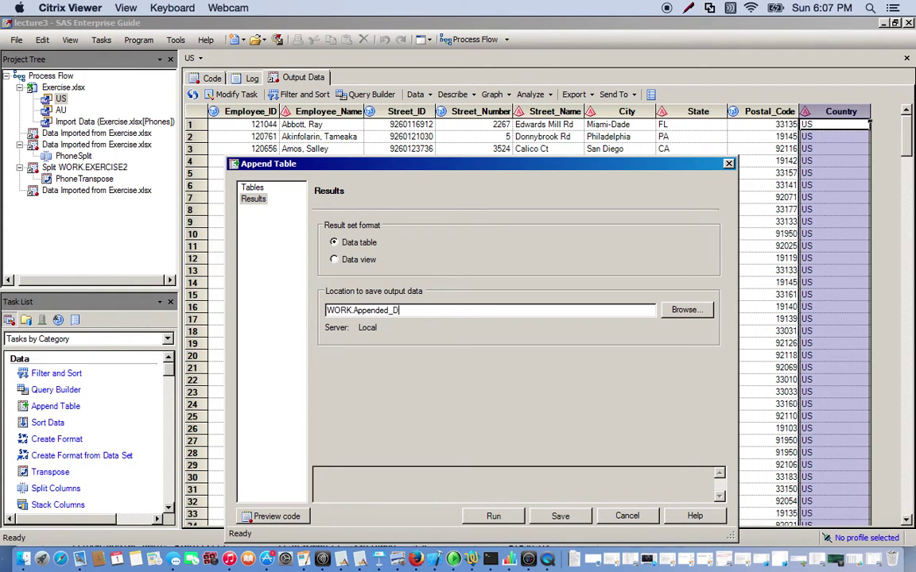
click(490, 517)
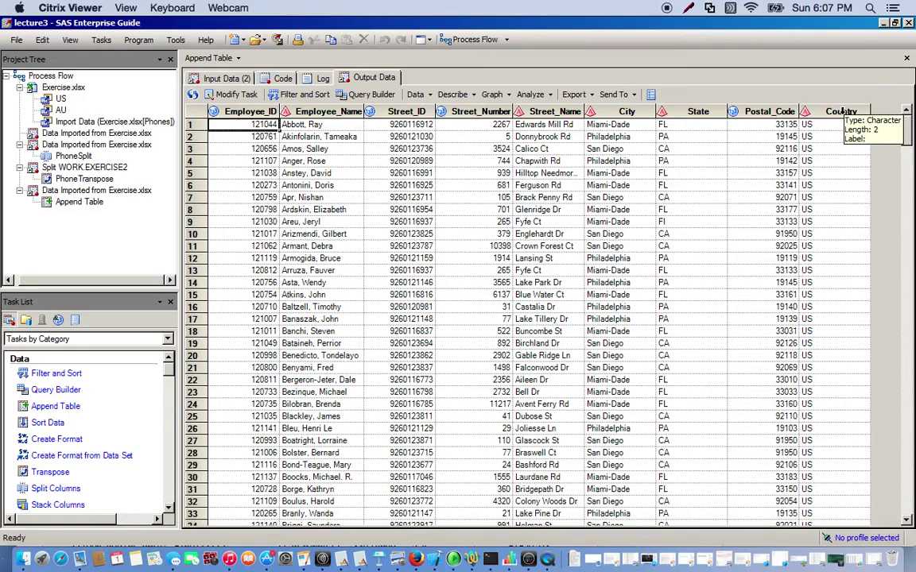
Look through the appended output to the last row, checking how the US and AU records follow each other.
scroll(847, 150, down, 2)
scroll(847, 149, down, 20)
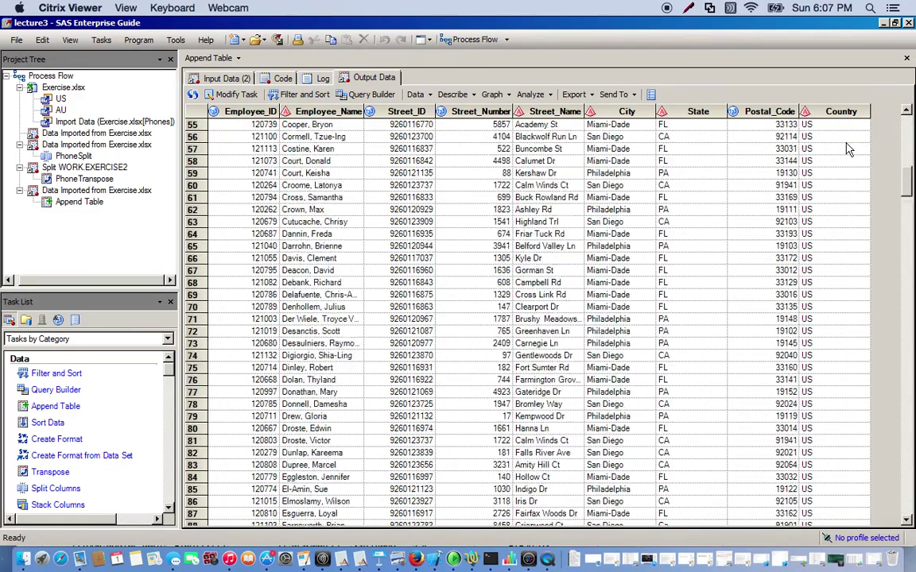
scroll(847, 149, down, 20)
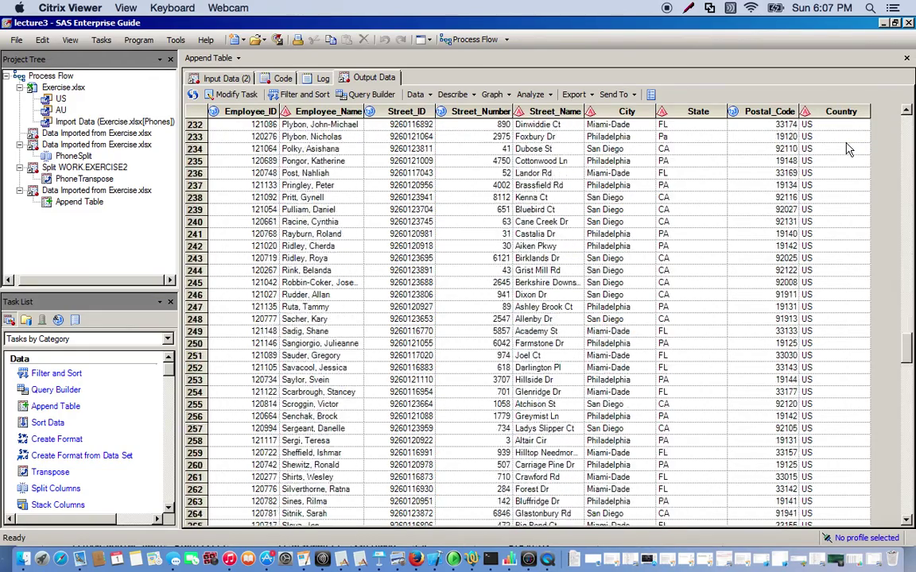
scroll(847, 149, down, 14)
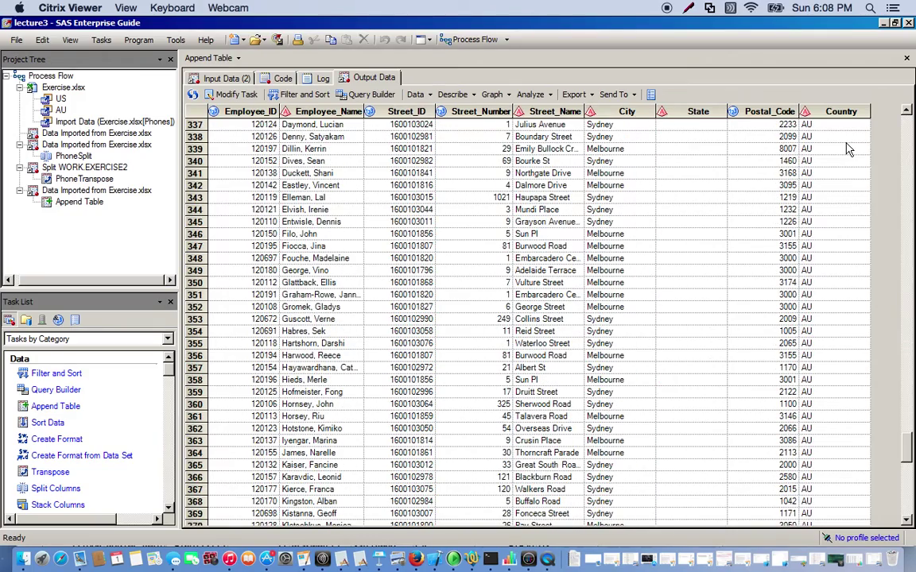
scroll(836, 141, down, 18)
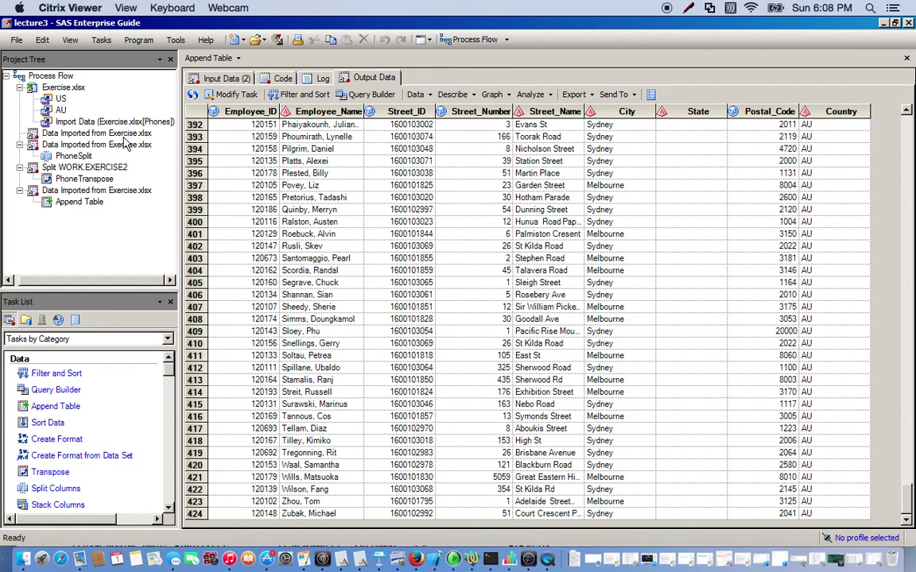
Run a second Append Table task from the AU table with the US table WORK.EXERCISE3 added below it.
click(237, 95)
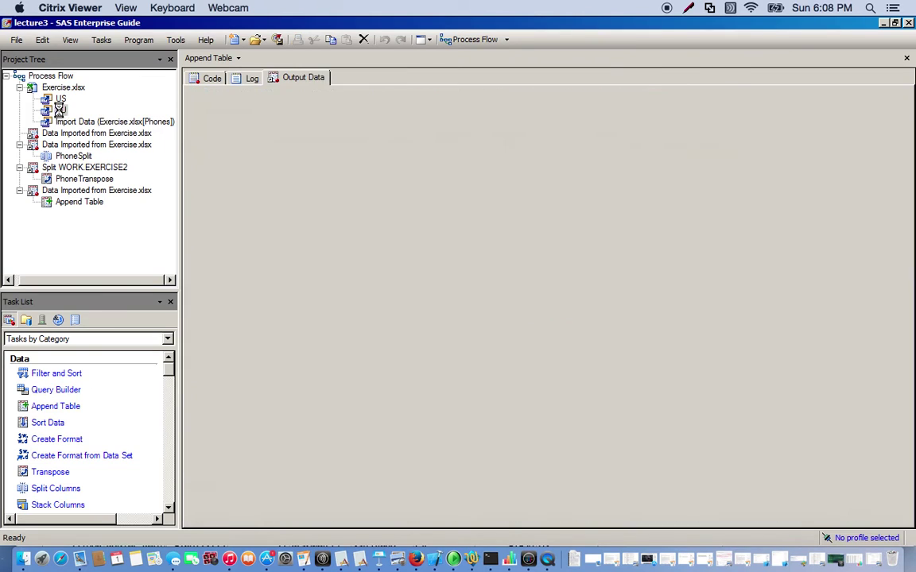
click(58, 109)
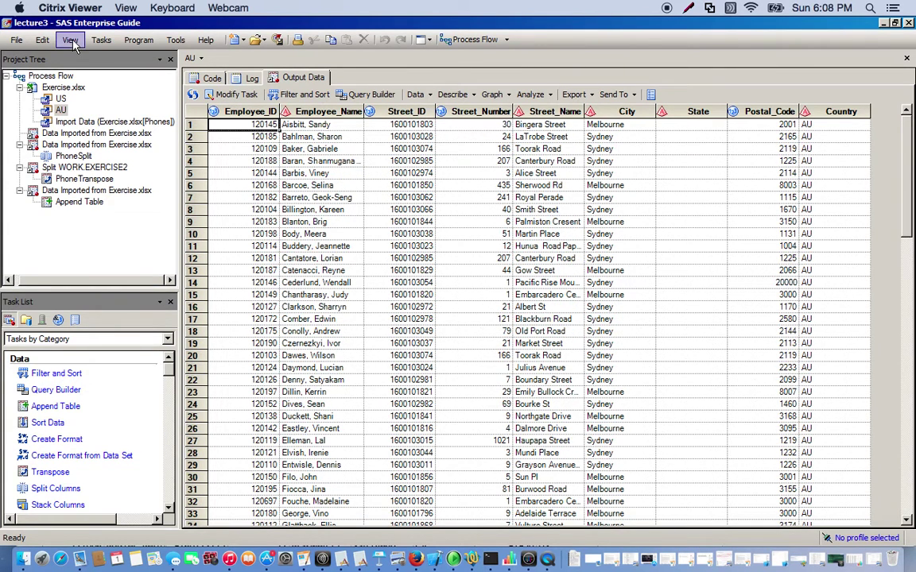
click(101, 39)
mouse_move(127, 76)
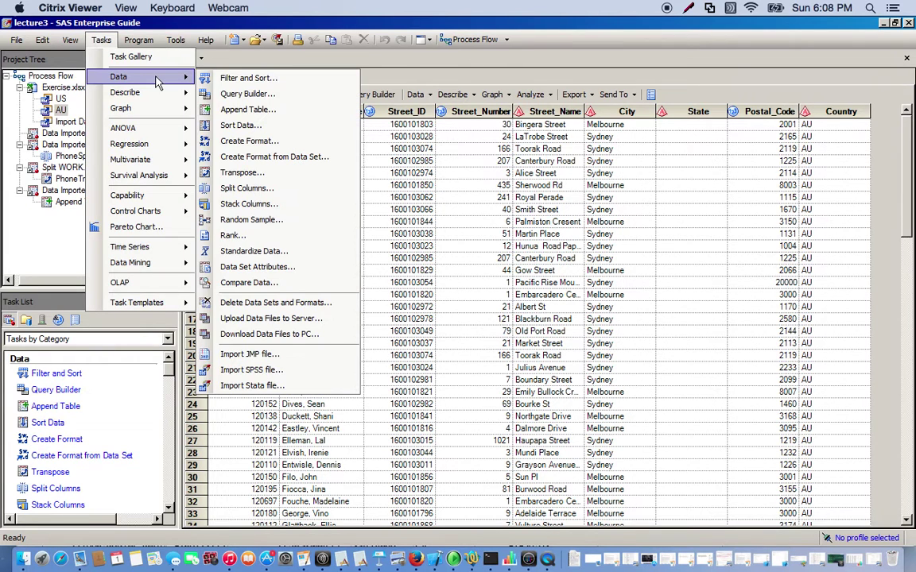
click(256, 110)
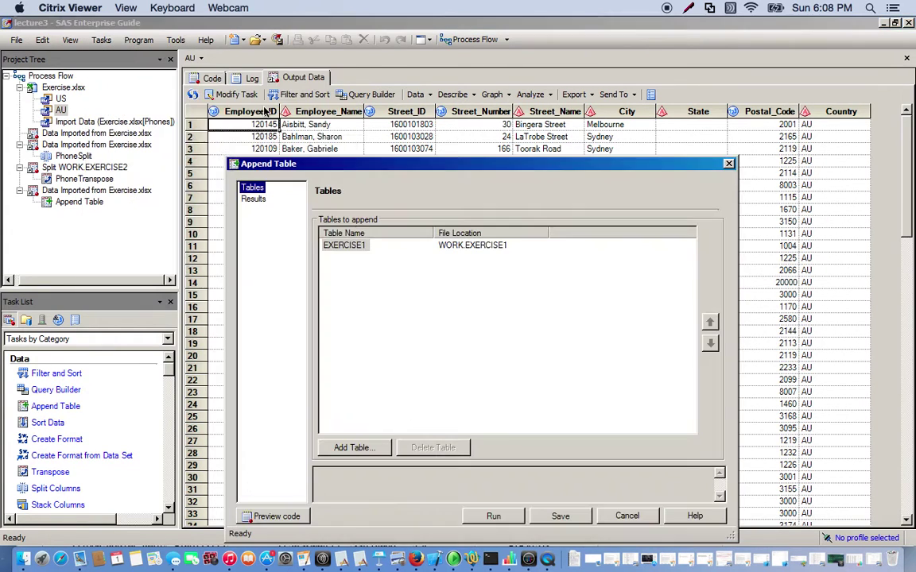
click(354, 446)
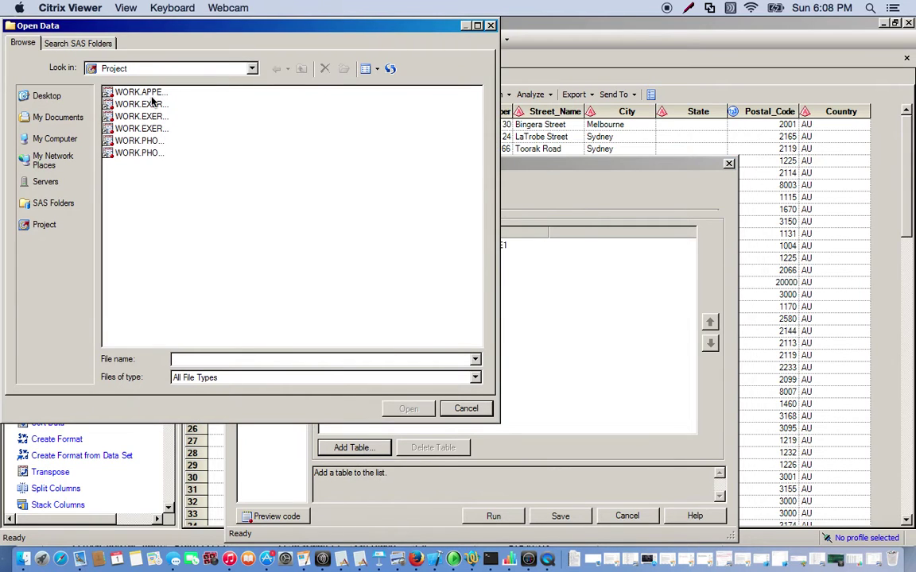
click(153, 128)
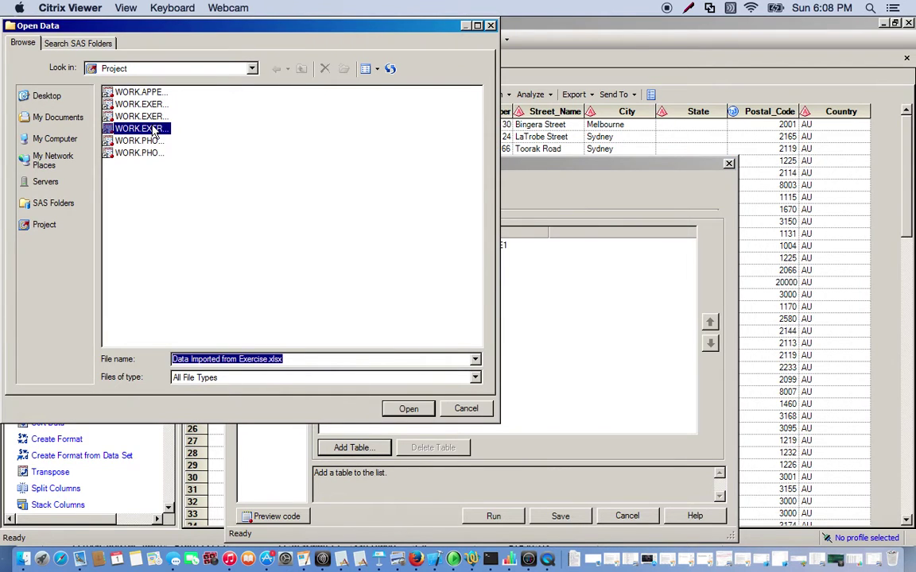
click(408, 408)
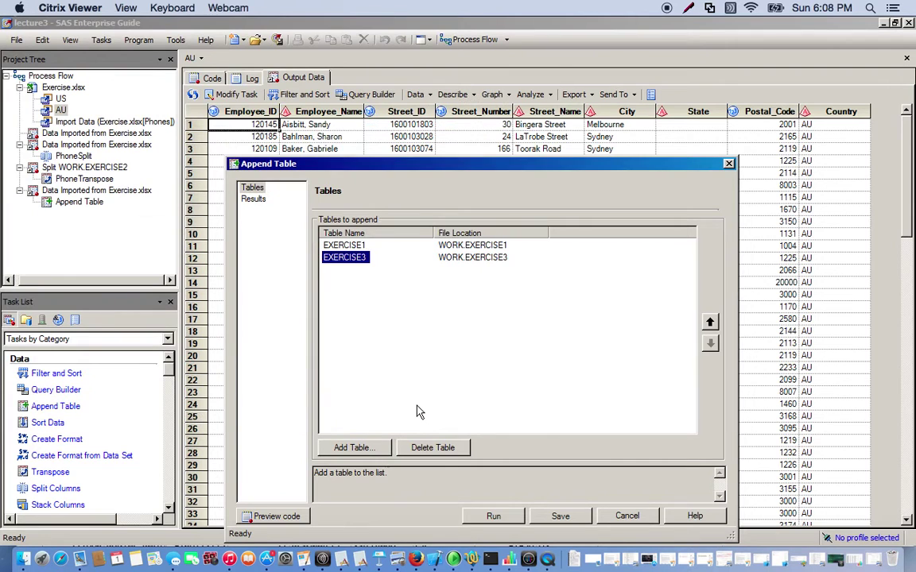
click(501, 516)
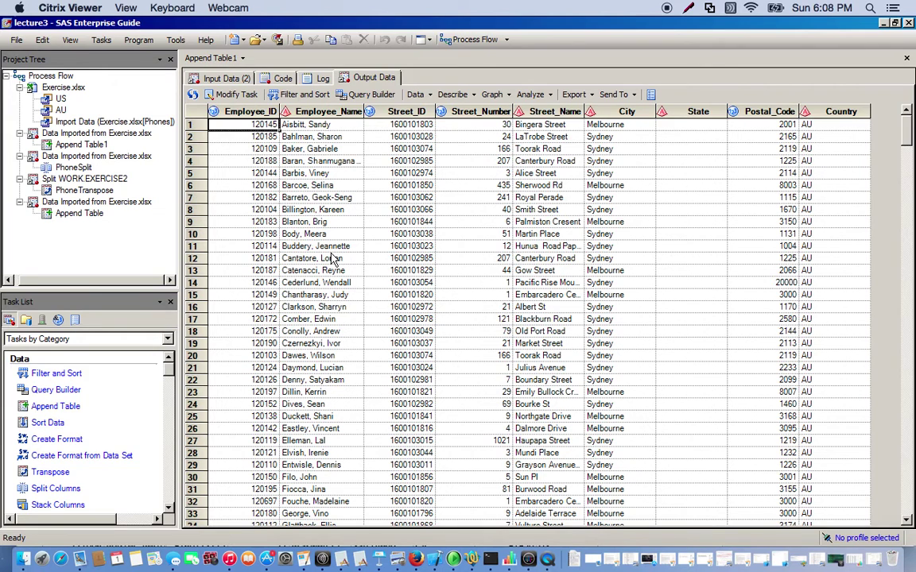
Examine the second appended output down to its last row, checking the order of countries and the City and State values.
click(828, 129)
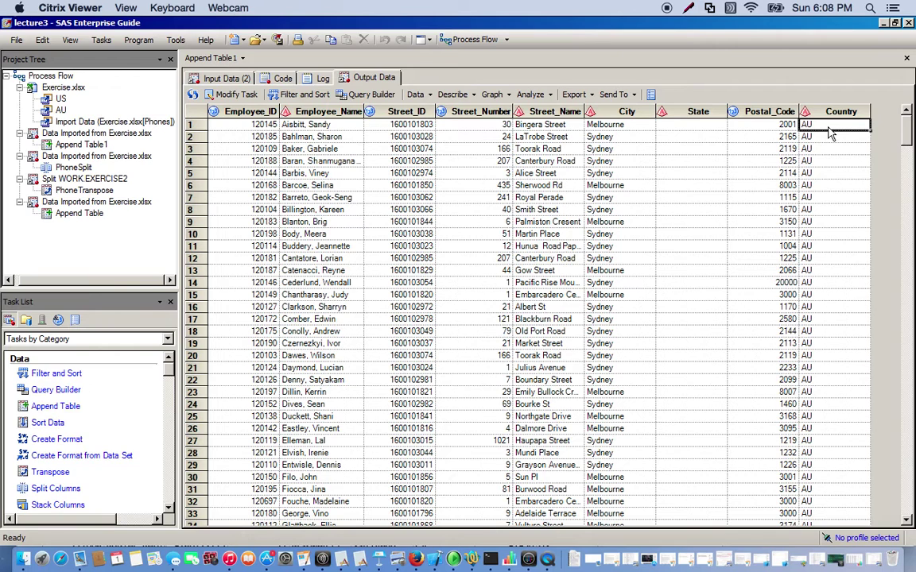
scroll(828, 139, down, 20)
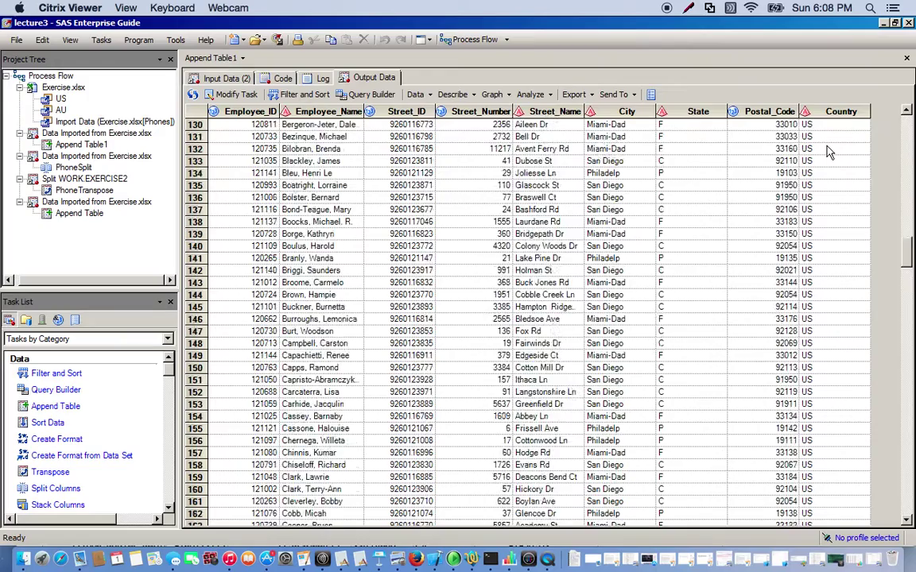
scroll(827, 151, down, 20)
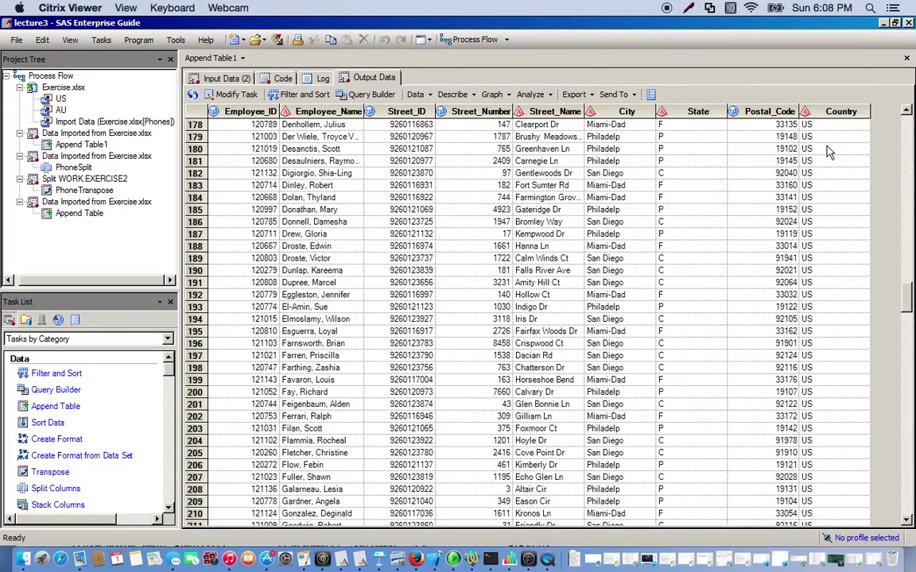
scroll(827, 151, down, 20)
scroll(828, 151, up, 20)
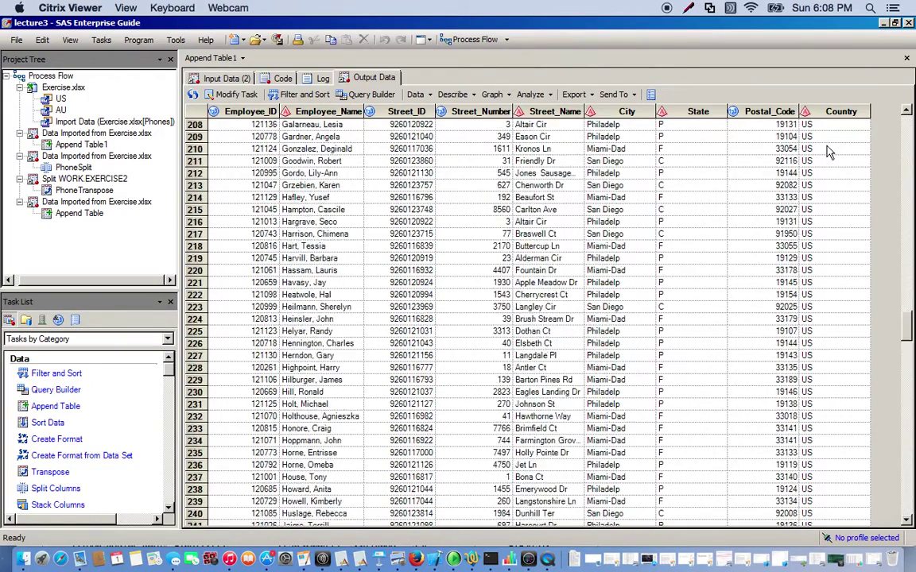
scroll(828, 151, up, 20)
scroll(827, 151, down, 20)
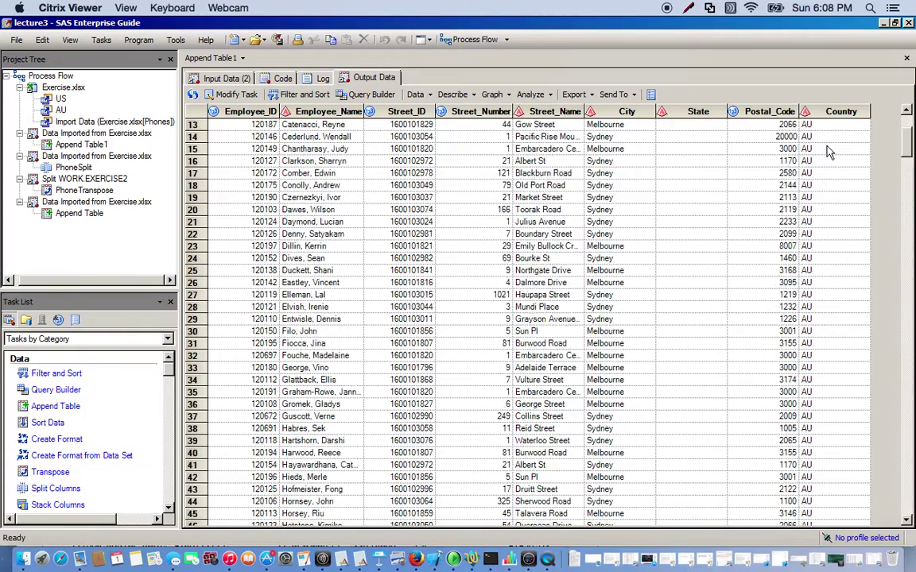
scroll(828, 151, down, 20)
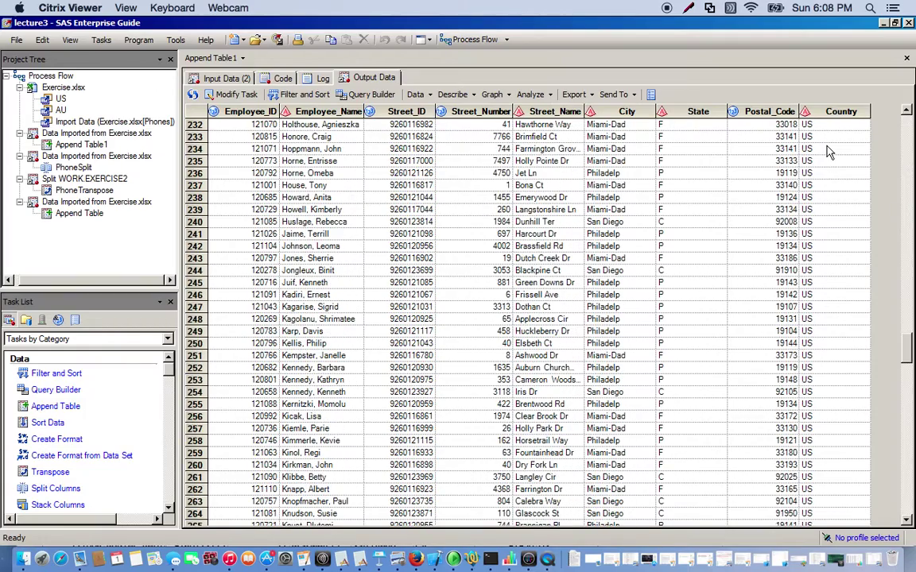
scroll(827, 151, down, 20)
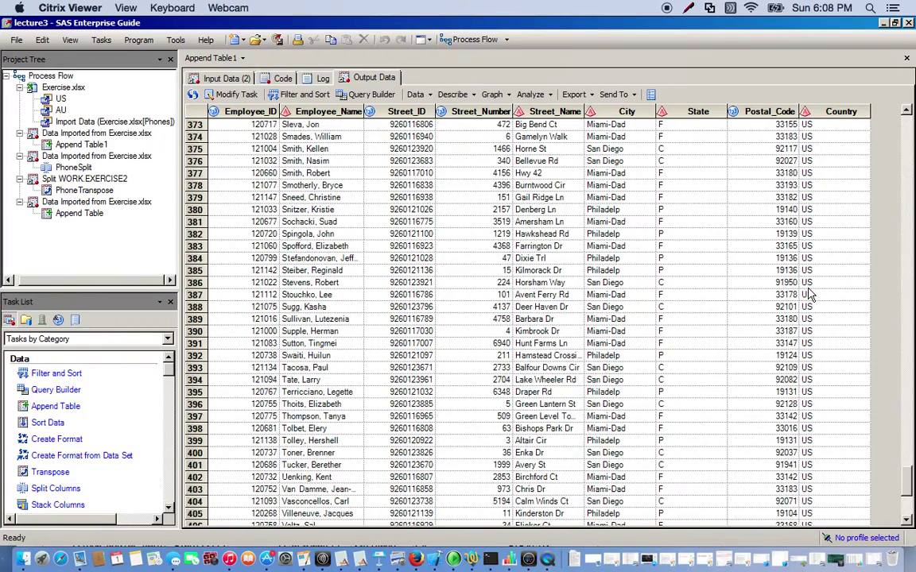
scroll(554, 254, down, 6)
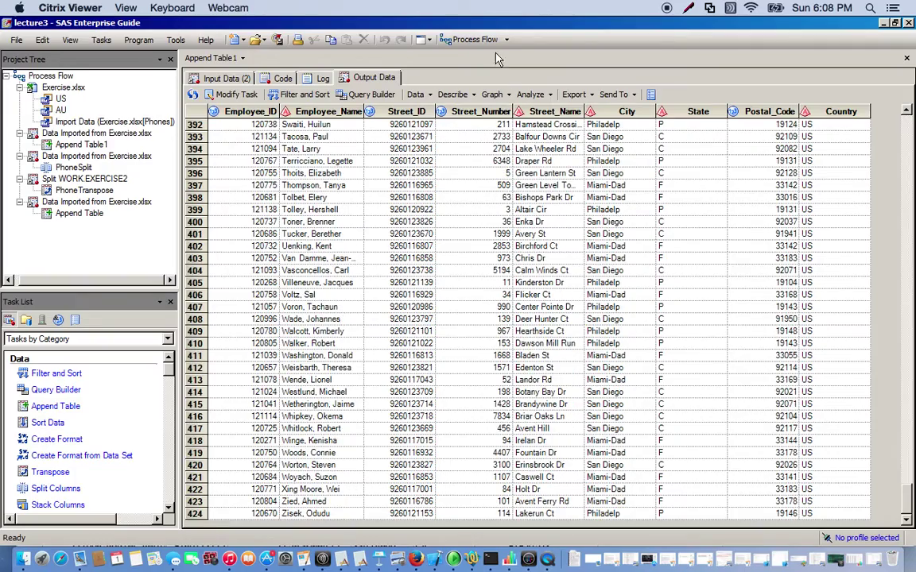